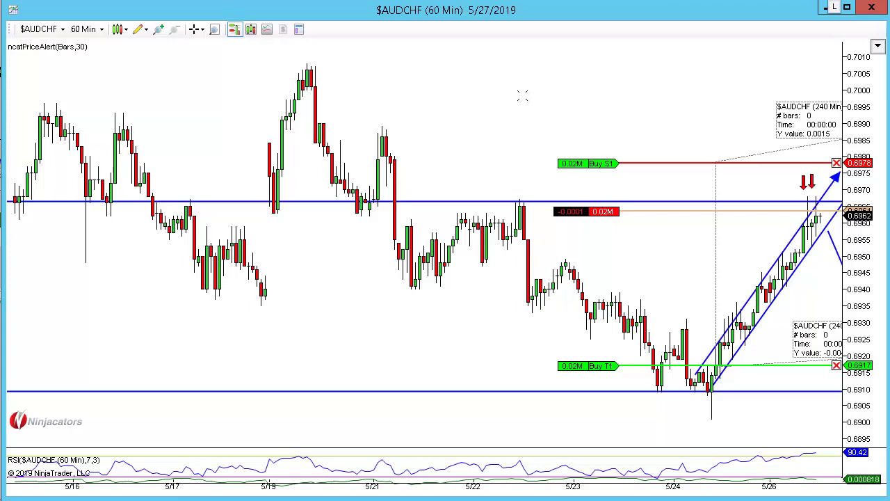
Remove all drawings from the 60-minute AUDCHF chart and hide the position and order lines.
drag(516, 99, 438, 99)
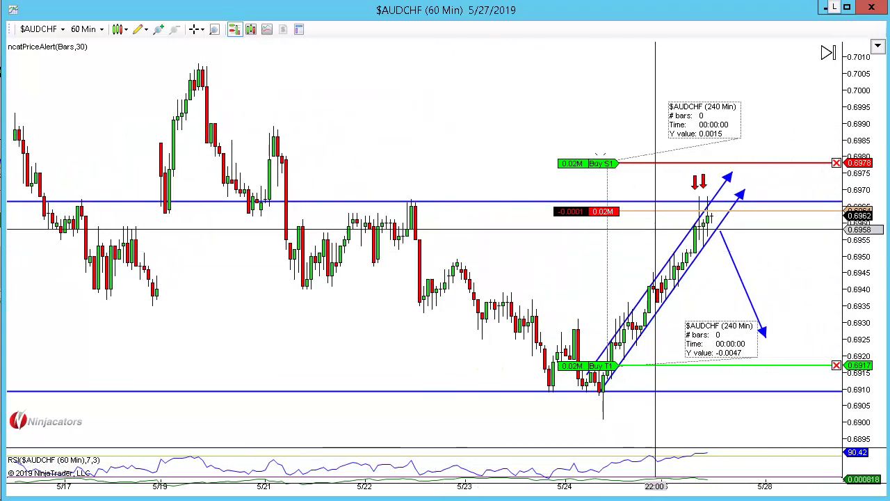
key(ctrl+shift+d)
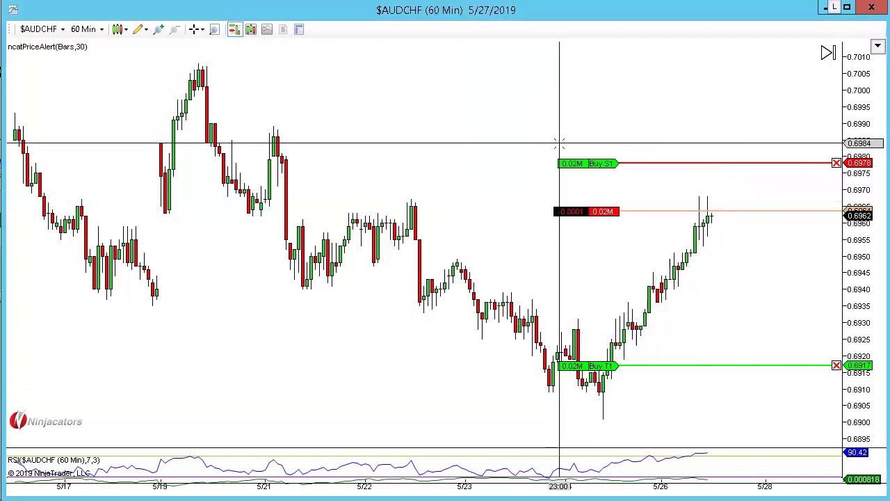
click(242, 36)
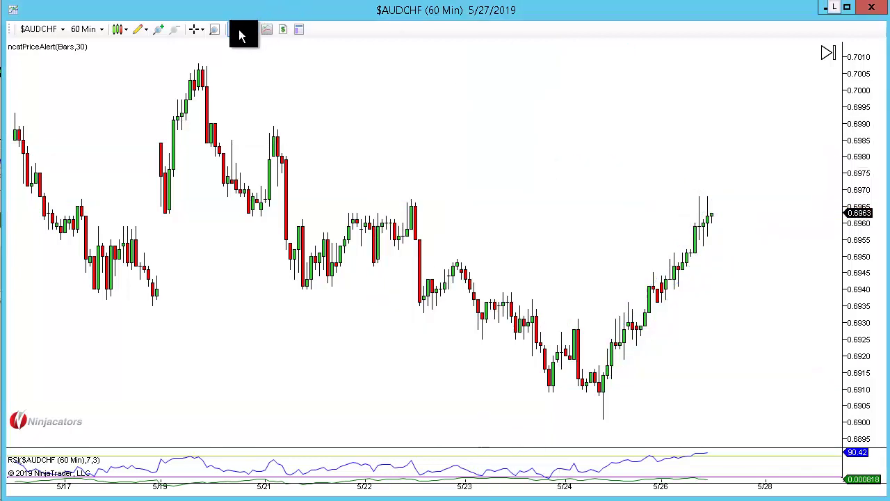
Switch the chart to the 1440-minute interval and place a horizontal support line along the lows at about 0.6905.
text(1440)
key(Return)
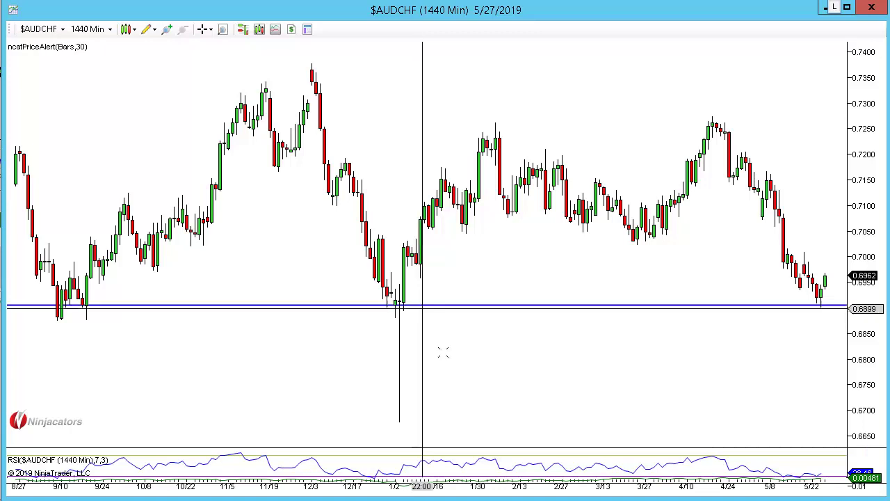
click(474, 369)
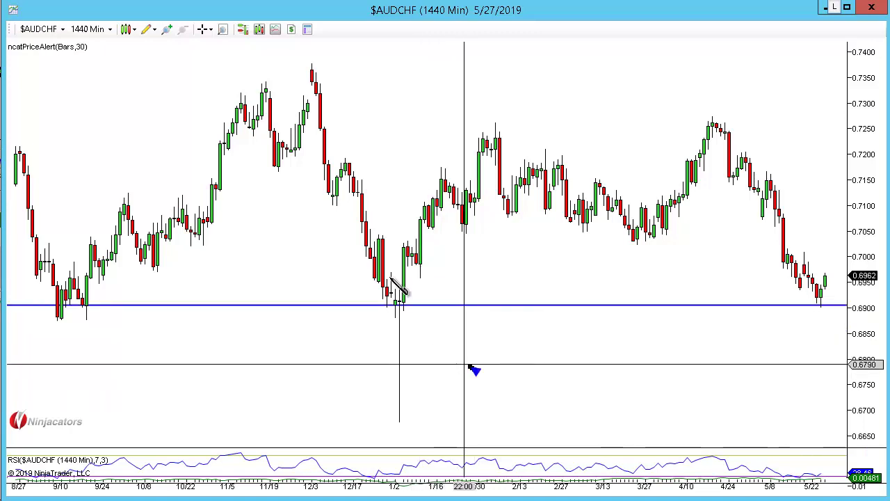
click(809, 306)
key(Delete)
Trace the May decline with alternating down and up arrows through its swings, ending with a projected down arrow to about 0.6920.
drag(799, 331, 635, 323)
key(ctrl+Up)
scroll(635, 327, up, 3)
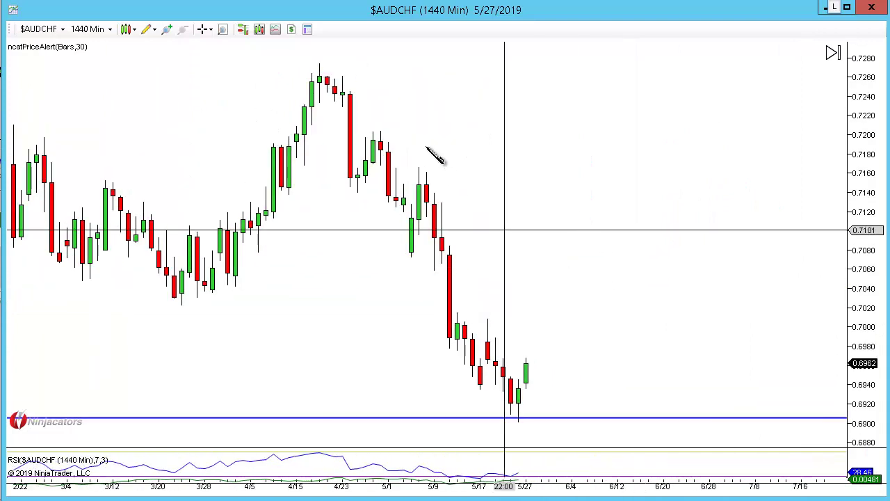
click(411, 167)
click(449, 341)
click(465, 386)
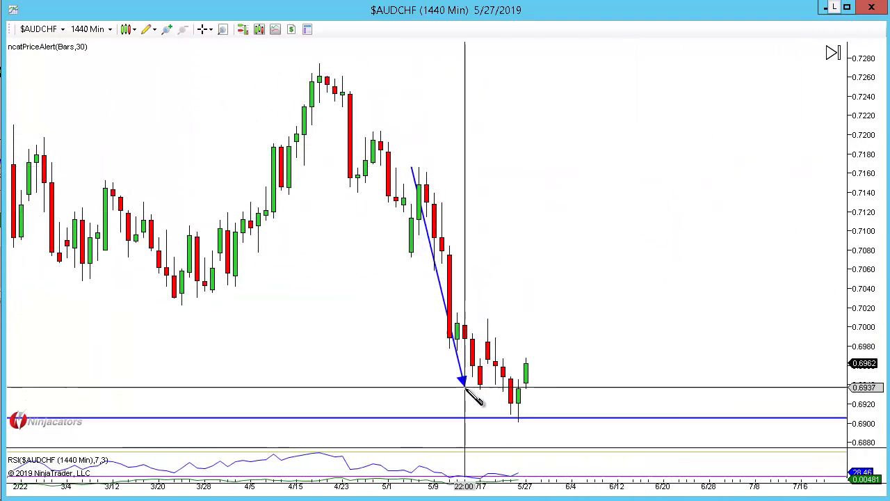
click(464, 386)
click(483, 344)
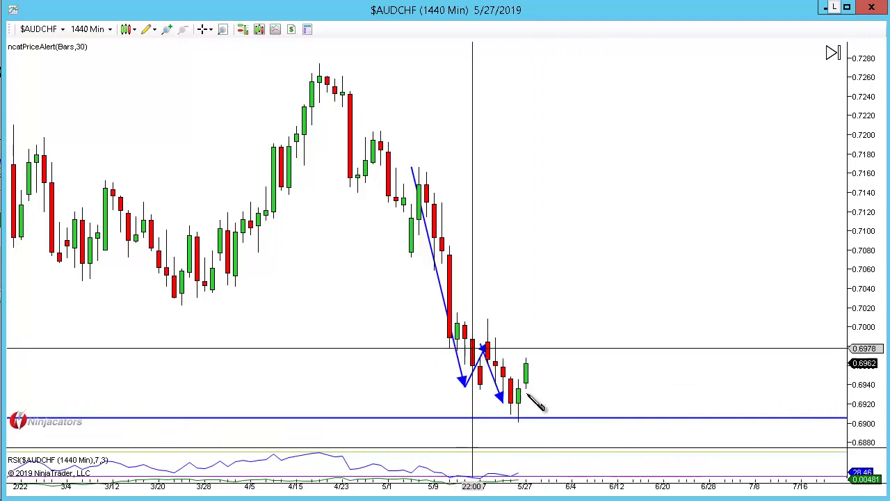
click(495, 391)
click(515, 355)
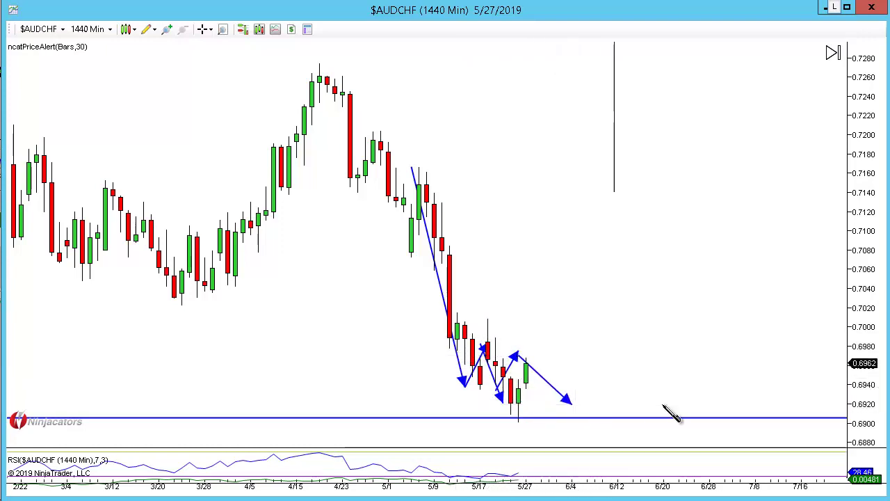
click(619, 404)
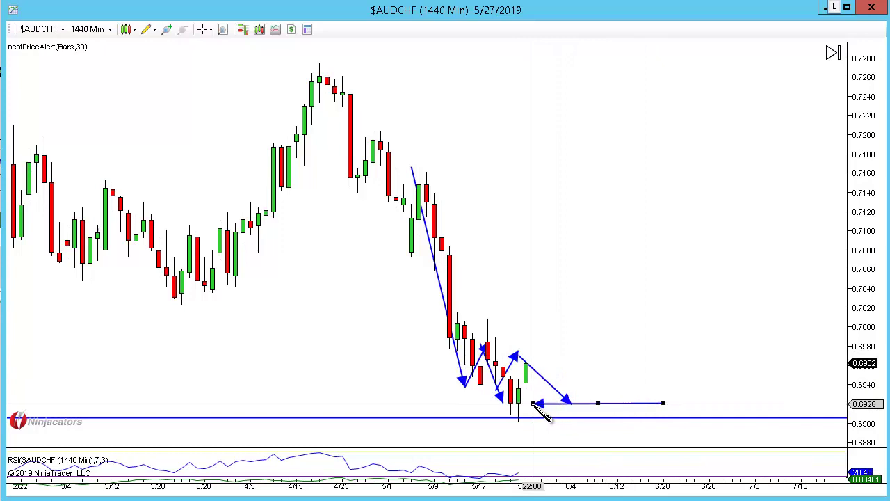
scroll(533, 404, down, 6)
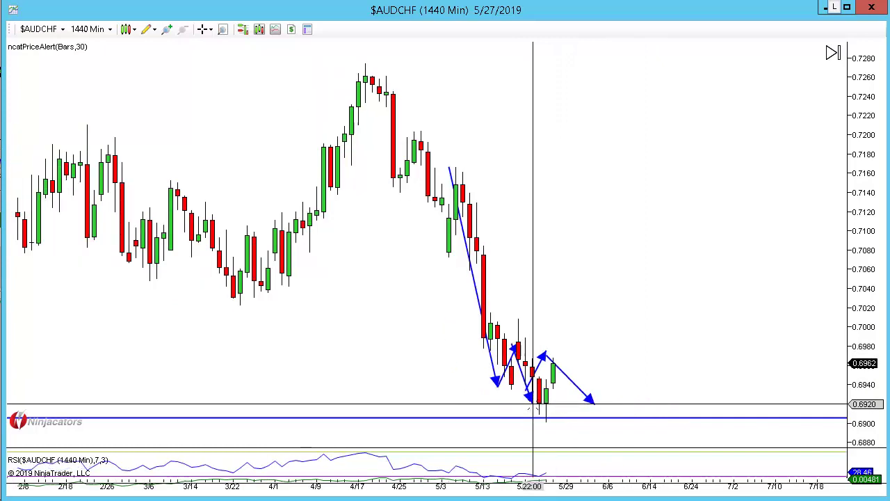
scroll(595, 315, up, 6)
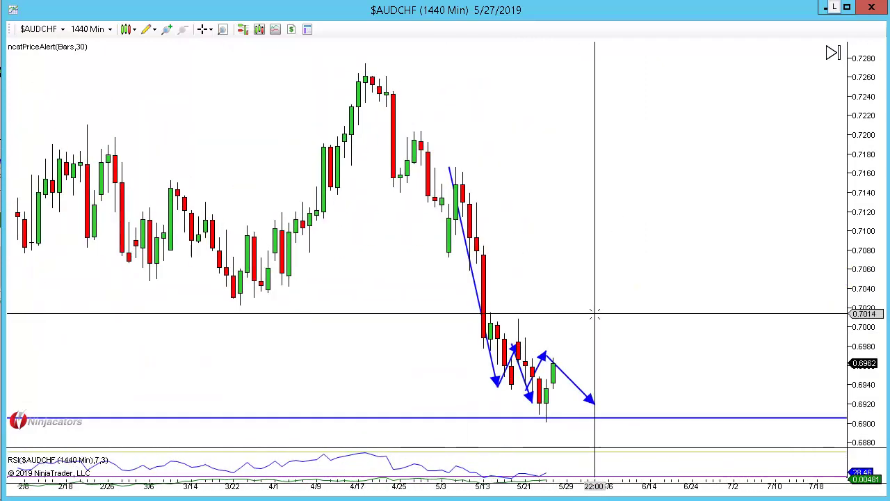
Switch the chart to the 240-minute interval and remove all drawings from it.
text(240)
key(Return)
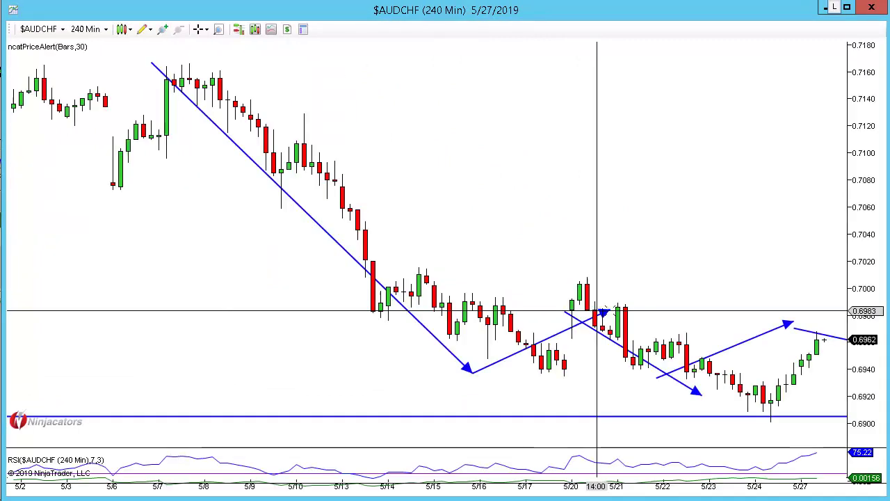
scroll(547, 264, up, 3)
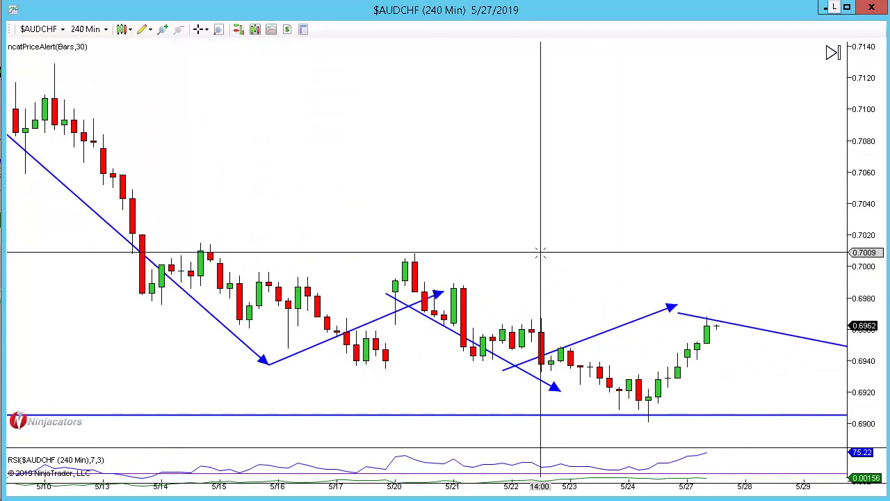
key(ctrl+shift+d)
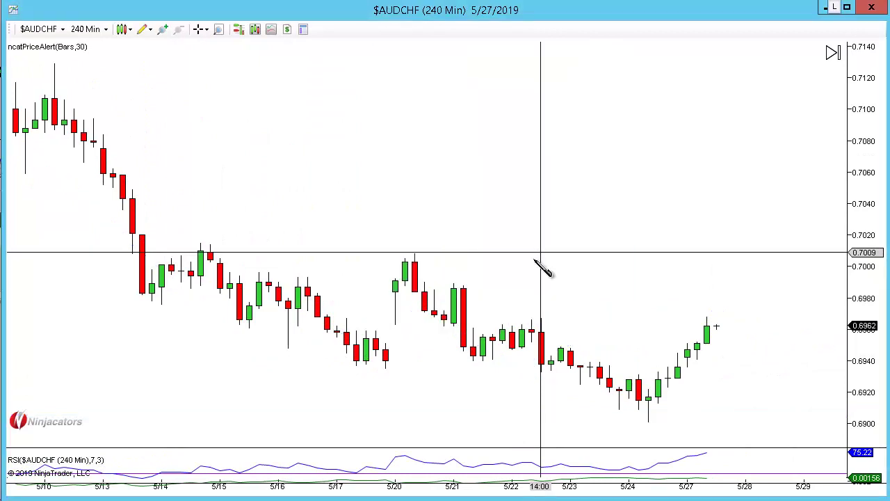
Trace the 240-minute downtrend with alternating down and up arrows from the 5/10 high to the 5/24 low.
click(54, 91)
click(148, 298)
click(142, 302)
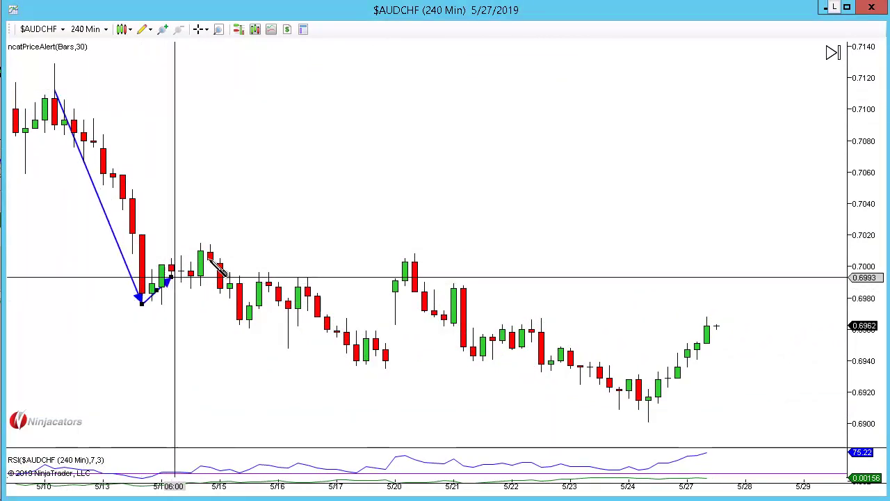
click(215, 254)
click(238, 326)
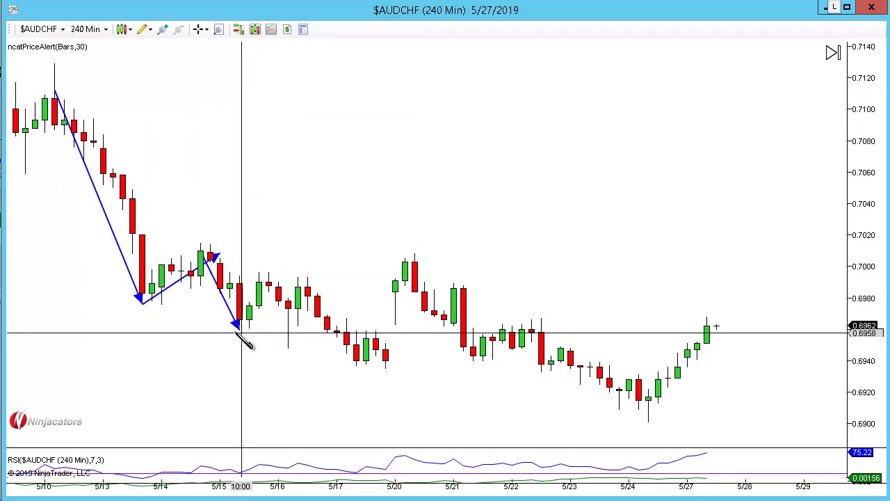
click(237, 325)
click(306, 286)
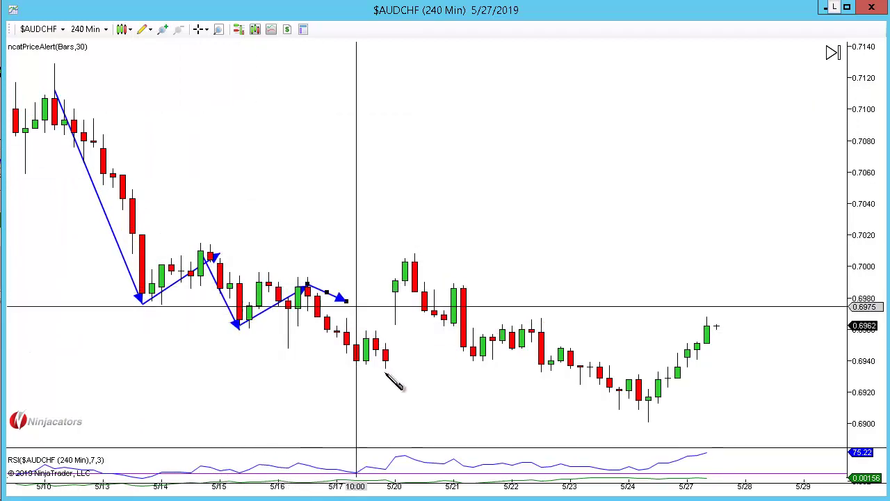
click(362, 376)
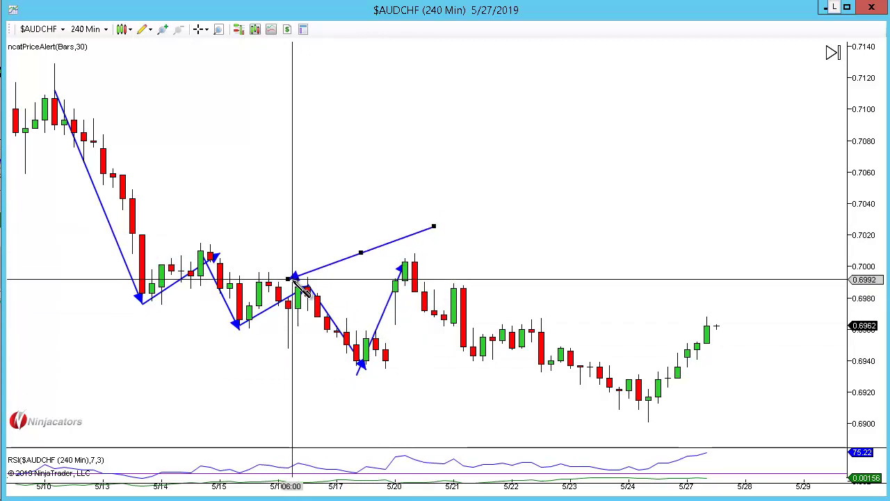
key(Escape)
click(423, 284)
click(637, 410)
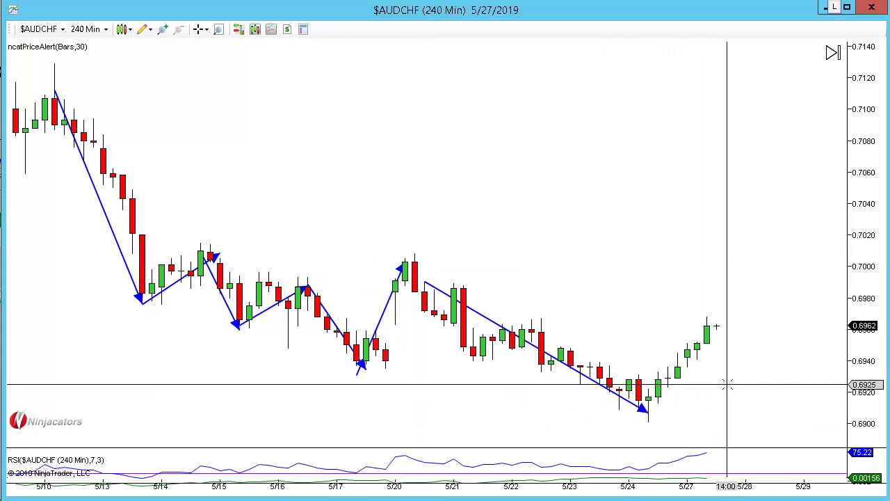
Switch the chart to the 60-minute interval and clear all drawings.
text(60)
key(Return)
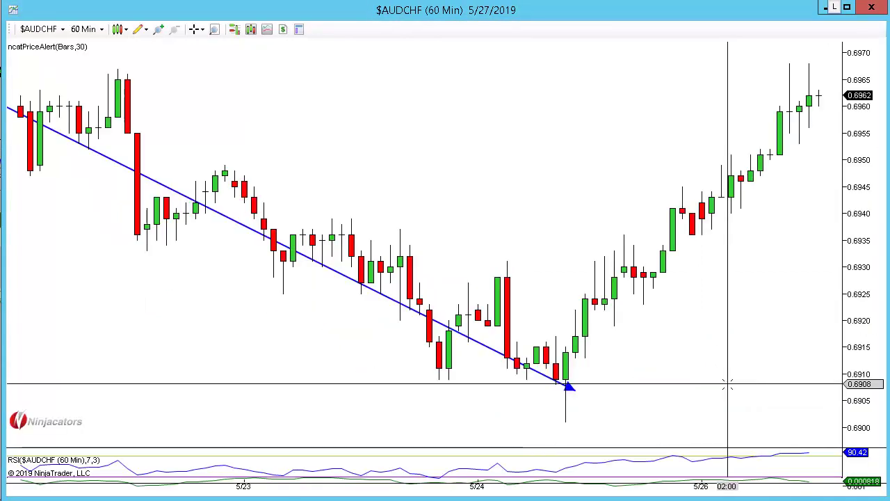
key(ctrl+shift+d)
key(Return)
Draw an up arrow beneath the rising lows from about 0.6906 to 0.6971 and place a parallel copy along the highs.
drag(727, 383, 643, 383)
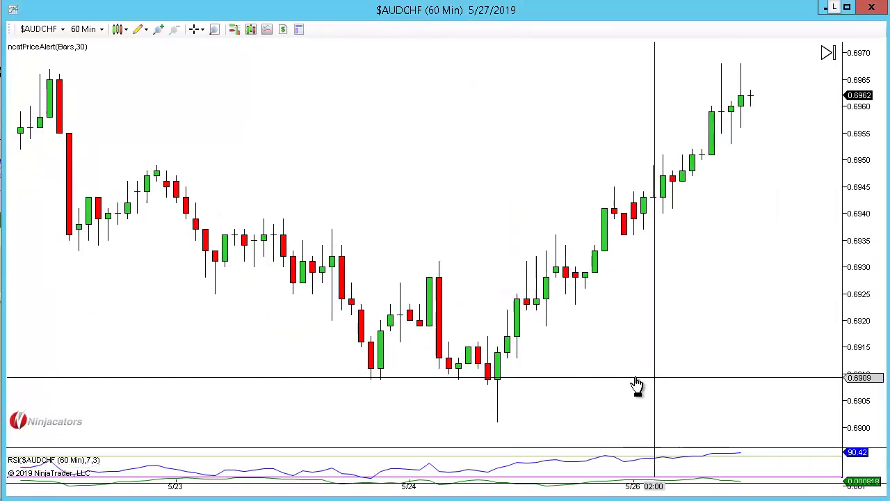
key(ctrl+Down)
key(ctrl+Down)
key(ctrl+Down)
key(Down)
key(Down)
key(Down)
key(Down)
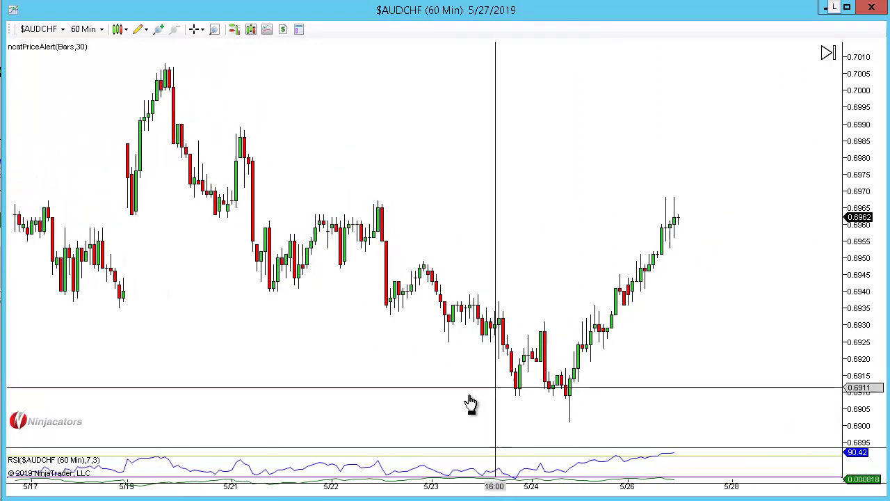
click(528, 402)
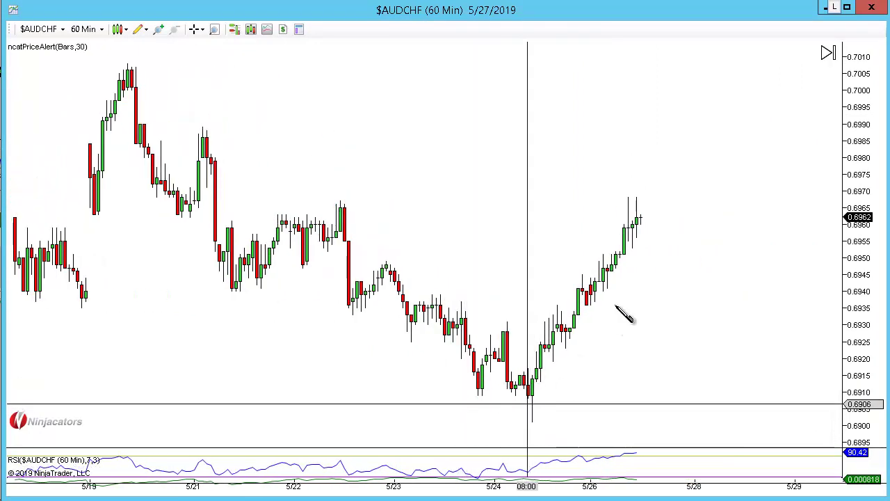
click(656, 242)
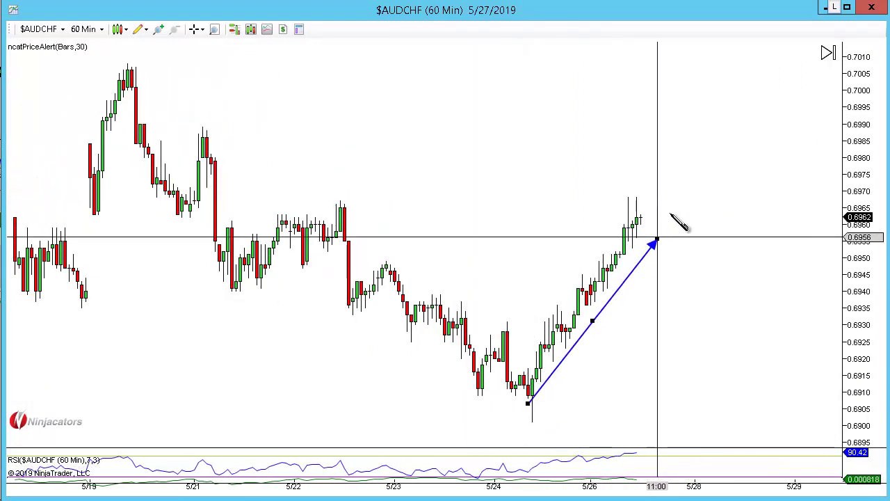
click(675, 187)
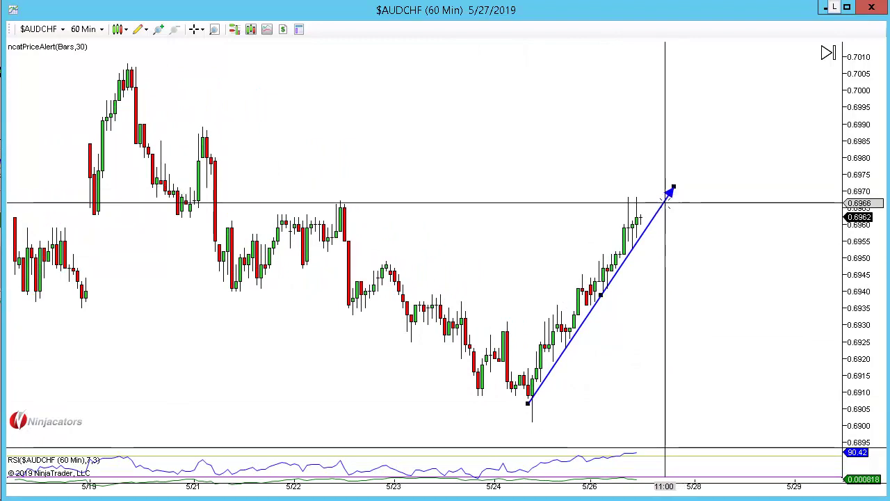
drag(665, 202, 637, 198)
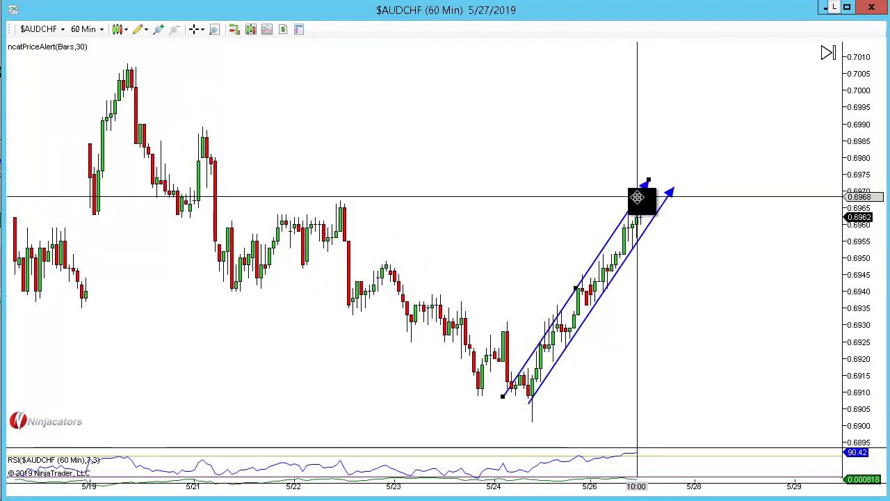
Place a horizontal line at about 0.6965 and mark earlier reactions there with a red down arrow and four green up arrows.
key(F2)
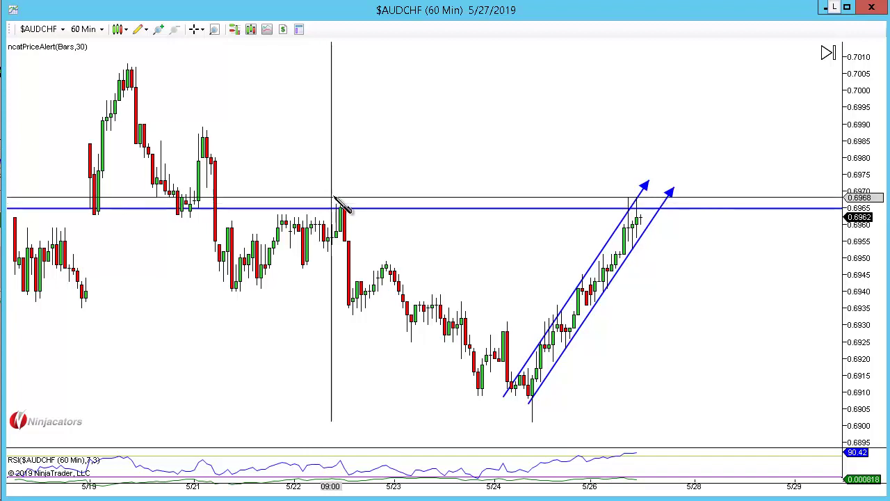
click(341, 206)
click(184, 228)
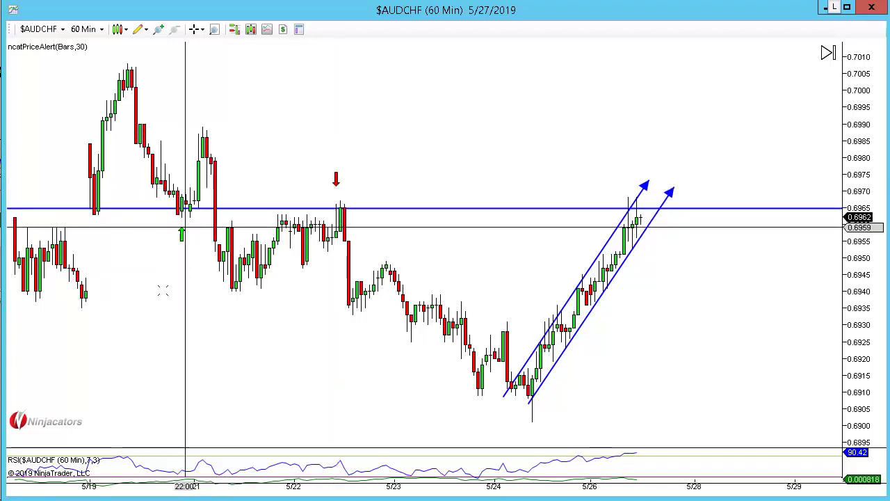
mouse_move(163, 292)
mouse_down()
mouse_move(777, 375)
mouse_move(838, 376)
mouse_up()
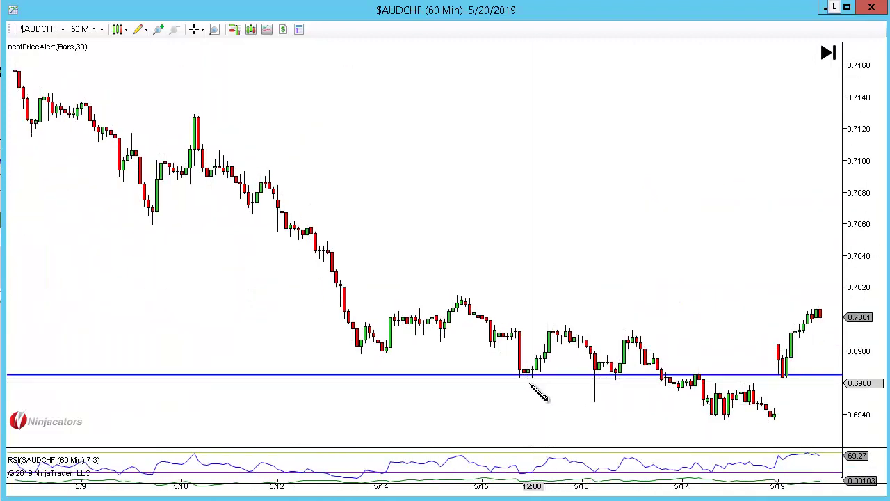
click(530, 383)
scroll(771, 115, down, 10)
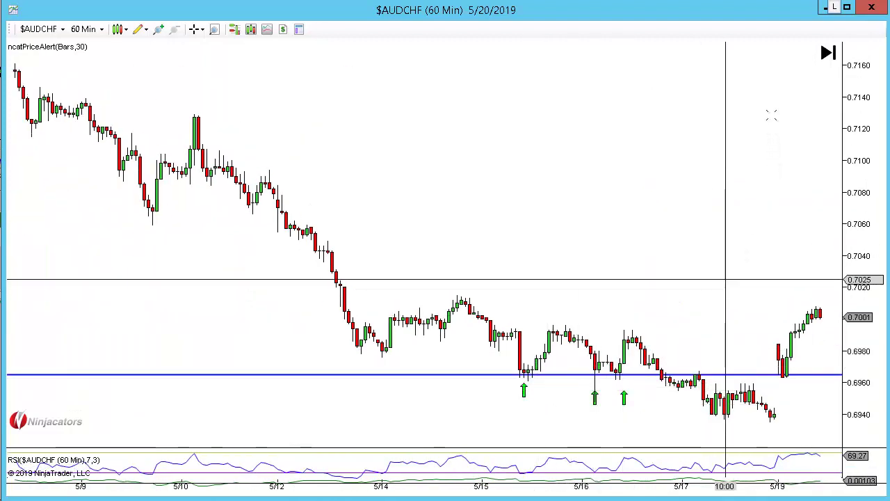
Try a projected down arrow from the latest high at the 0.6965 line to about 0.6911.
drag(711, 84, 692, 83)
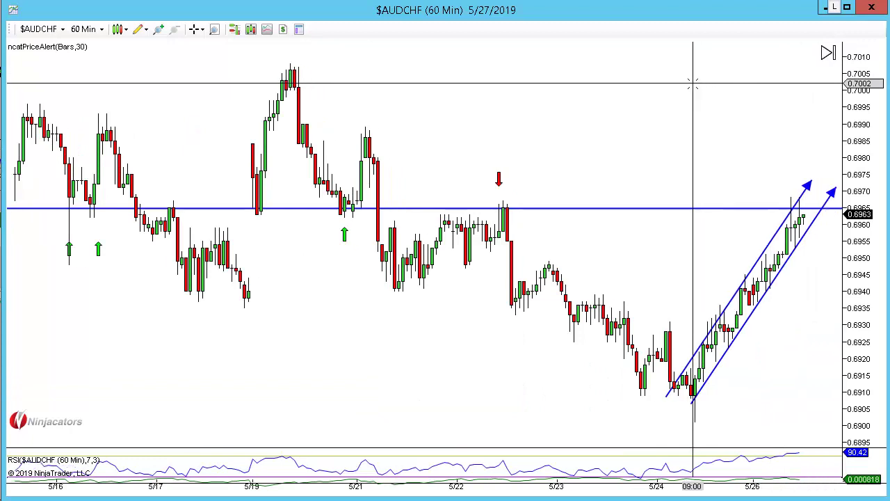
scroll(691, 112, down, 5)
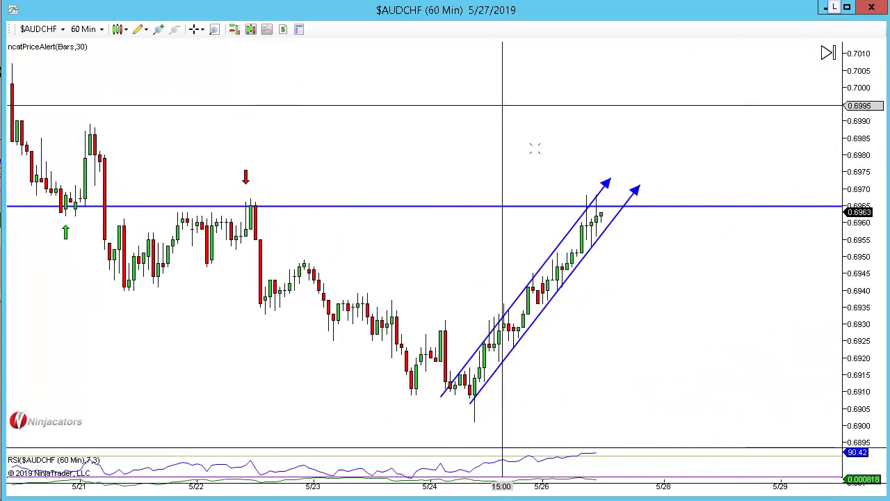
click(601, 200)
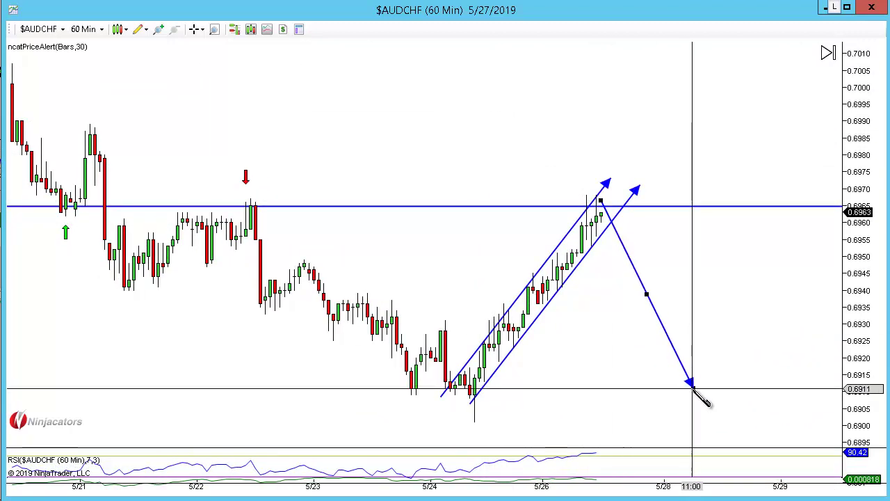
key(Delete)
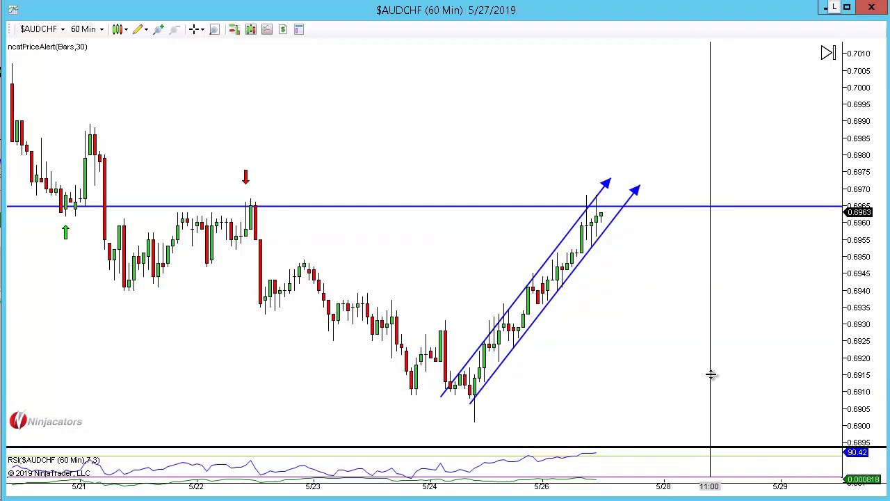
Mark the latest high above the 0.6965 line with a red down arrow and switch the chart to the 15-minute interval.
drag(695, 447, 624, 448)
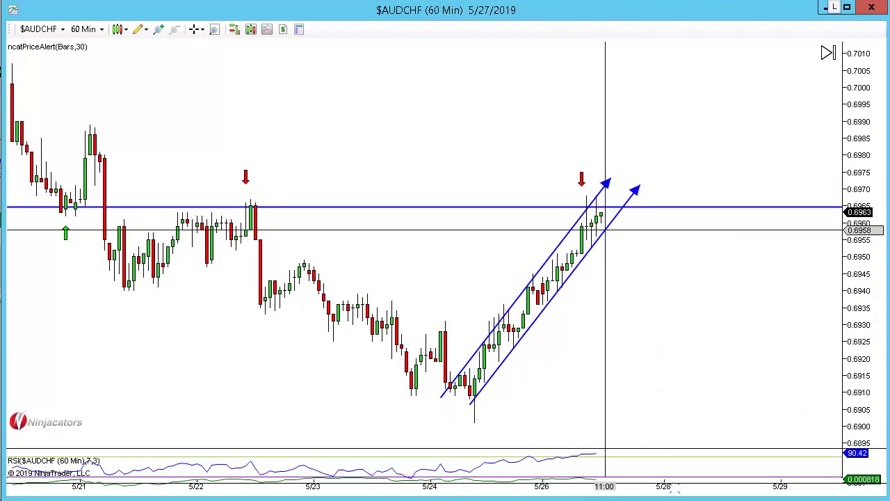
text(15)
key(Return)
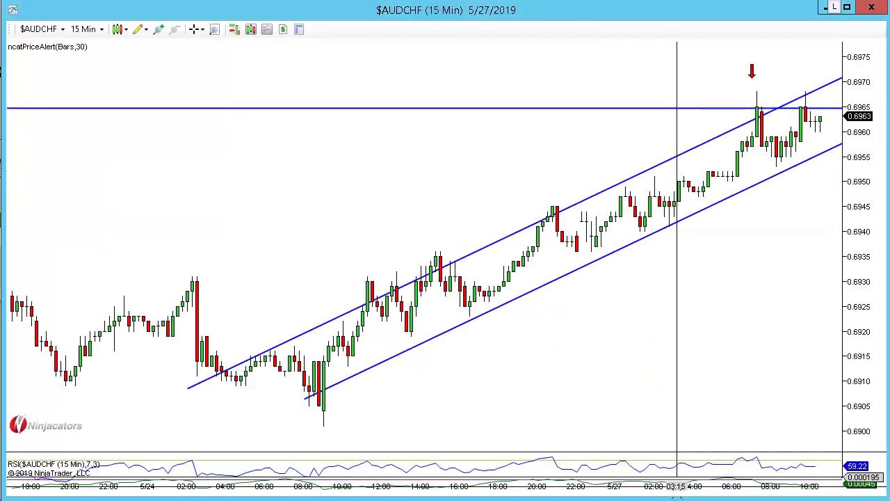
Return to the 60-minute interval and draw a rectangle zone from about 0.6967 to 0.6965, spanning the 5/22 high past the latest bars.
text(15)
key(Return)
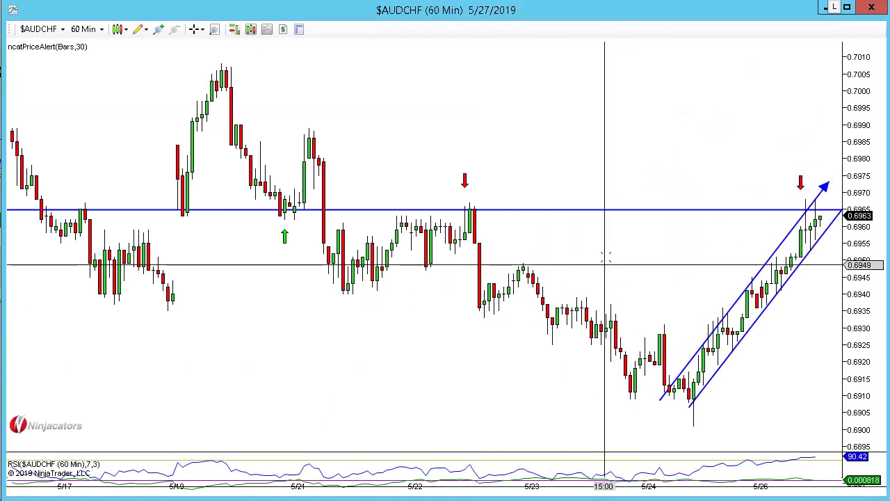
drag(604, 255, 420, 212)
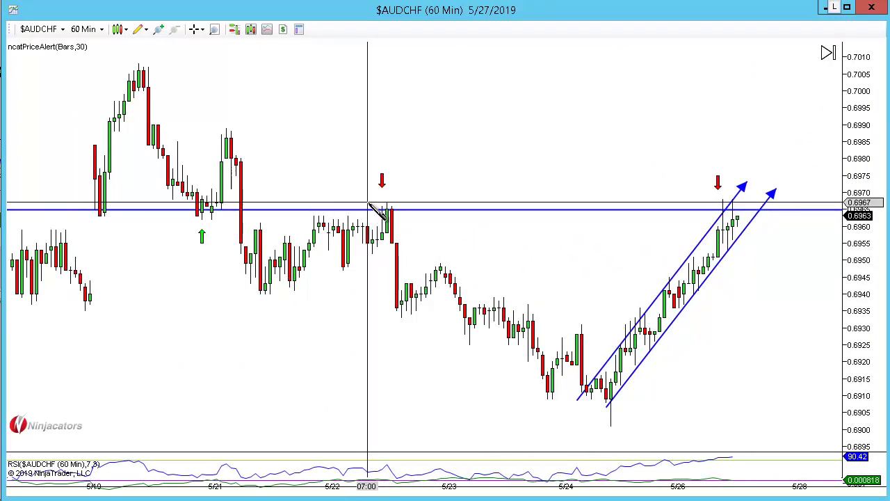
click(800, 208)
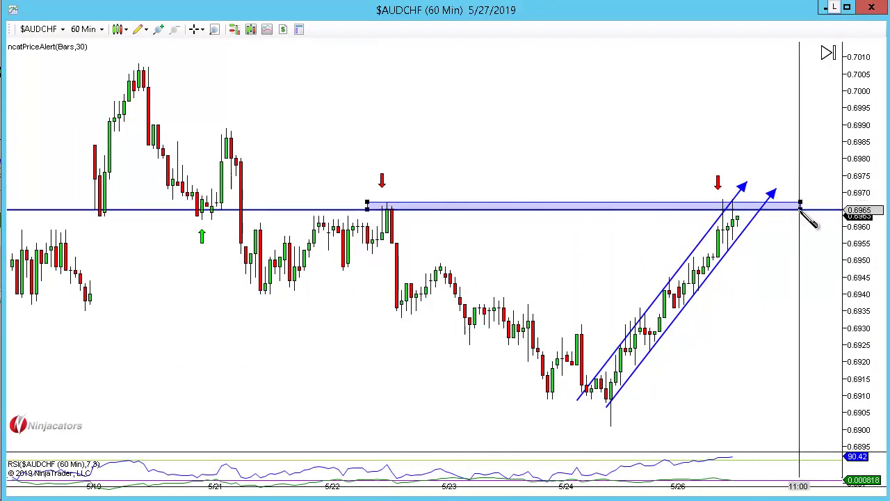
Switch to the 15-minute interval, align the red down arrow over the first recent peak and add another above the second peak.
text(15)
key(Return)
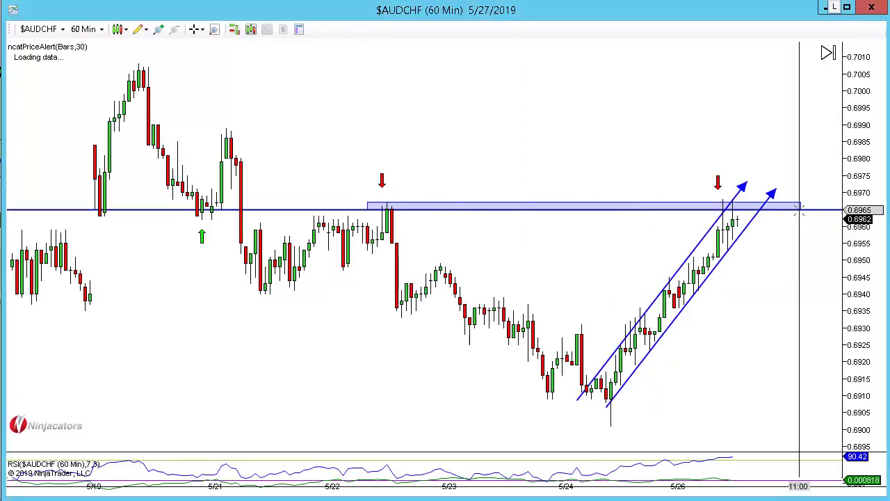
key(ctrl+Up)
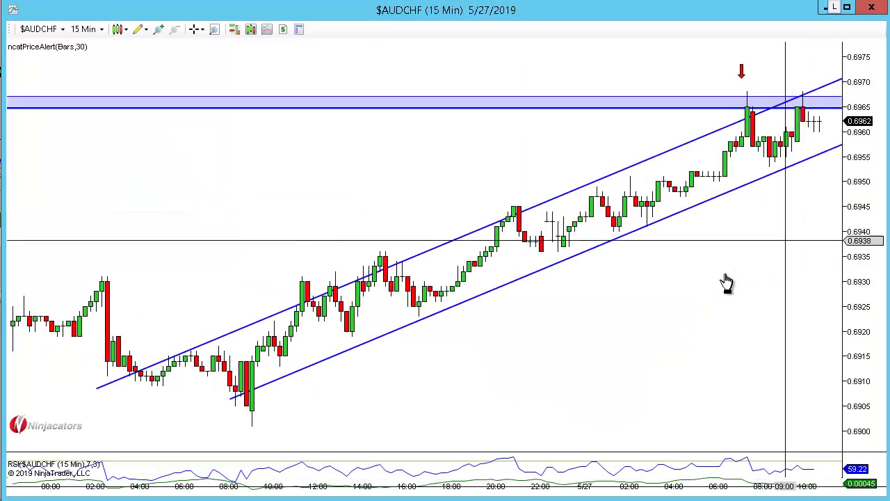
drag(727, 281, 660, 270)
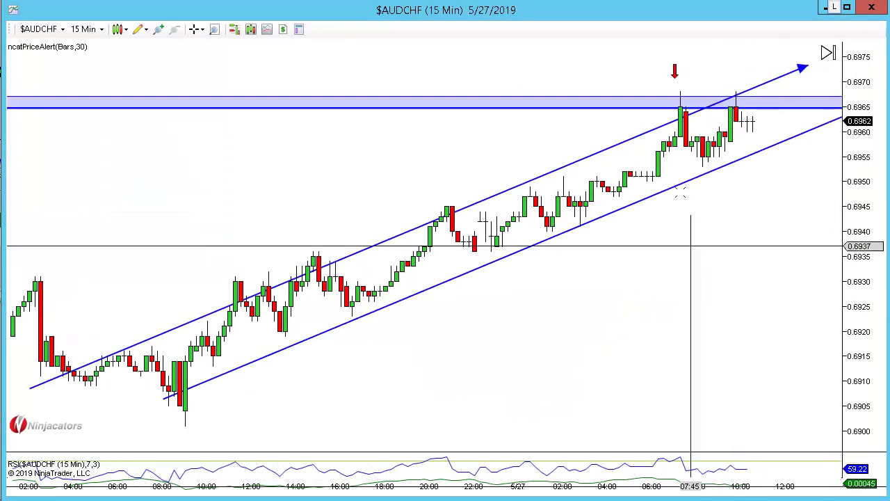
click(680, 73)
click(736, 72)
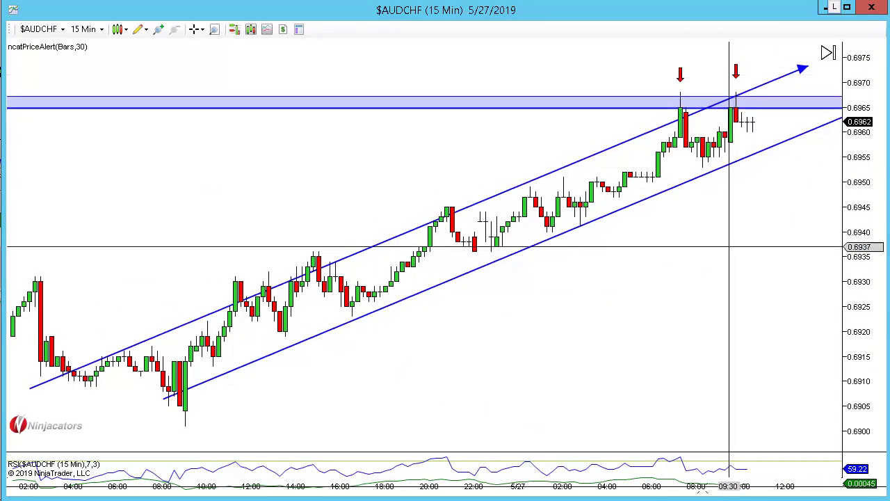
Temporarily enlarge the RSI panel and draw a falling arrow over its last two peaks from about 90 to 59.
drag(716, 455, 718, 380)
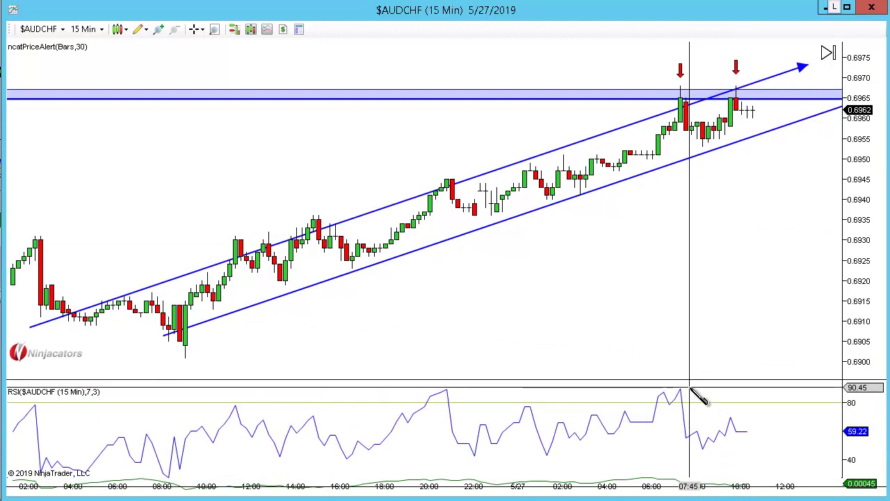
click(691, 388)
click(767, 432)
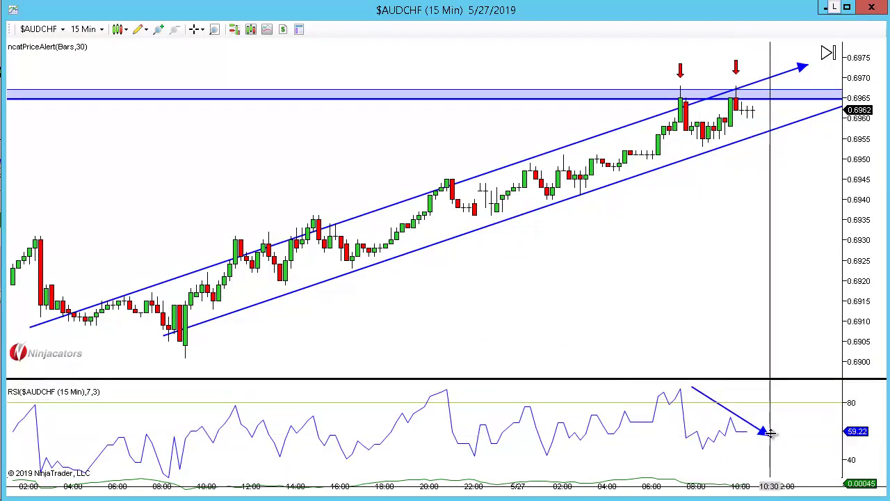
drag(770, 433, 772, 448)
drag(745, 361, 579, 380)
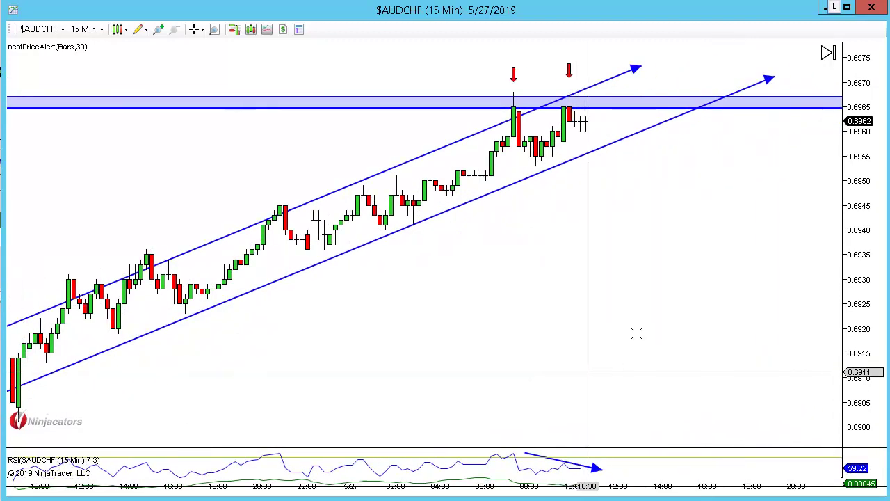
Try a projected down arrow from the second peak at about 0.6968 to about 0.6926.
click(557, 92)
click(628, 296)
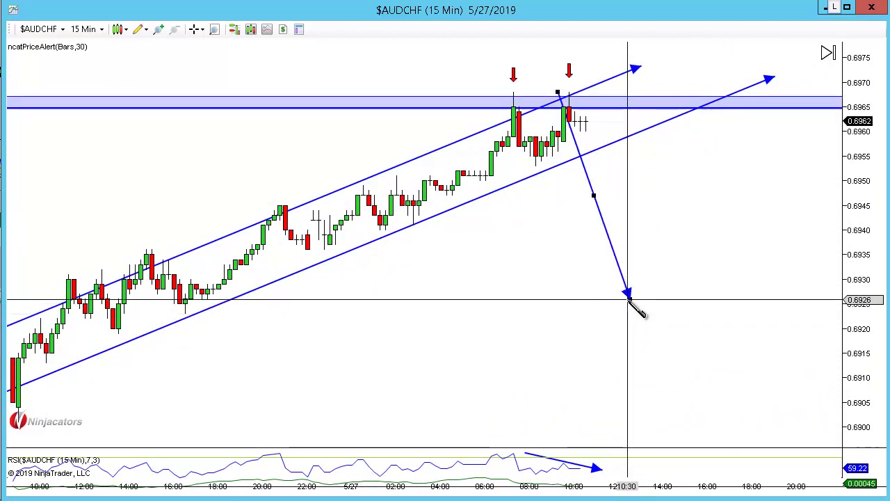
double_click(628, 295)
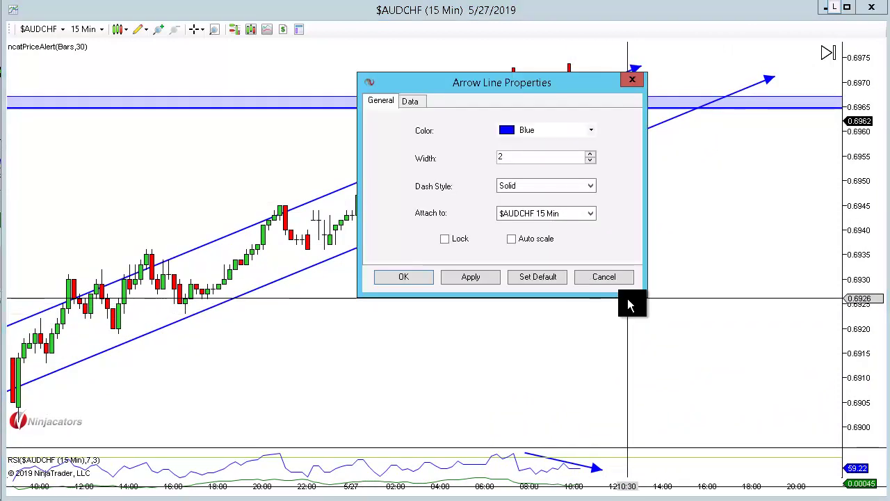
click(619, 280)
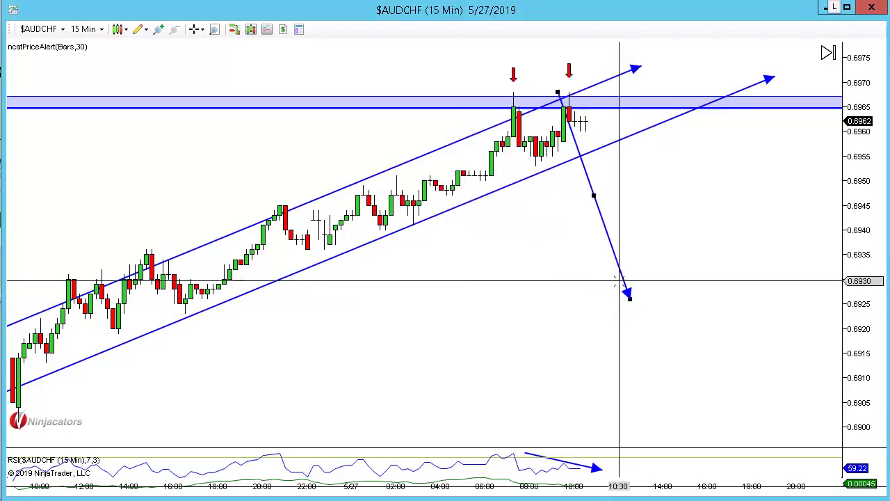
Switch the chart to the 240-minute interval and display the open position's entry, stop and target lines.
text(240)
key(Return)
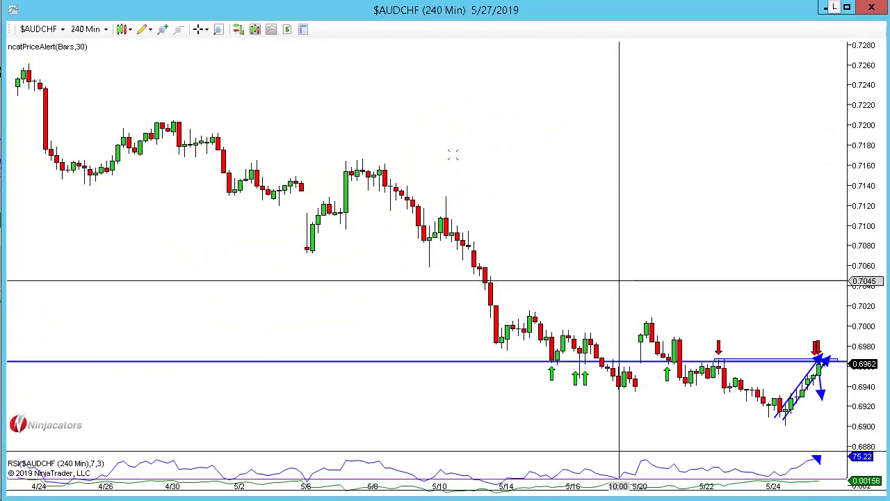
click(236, 33)
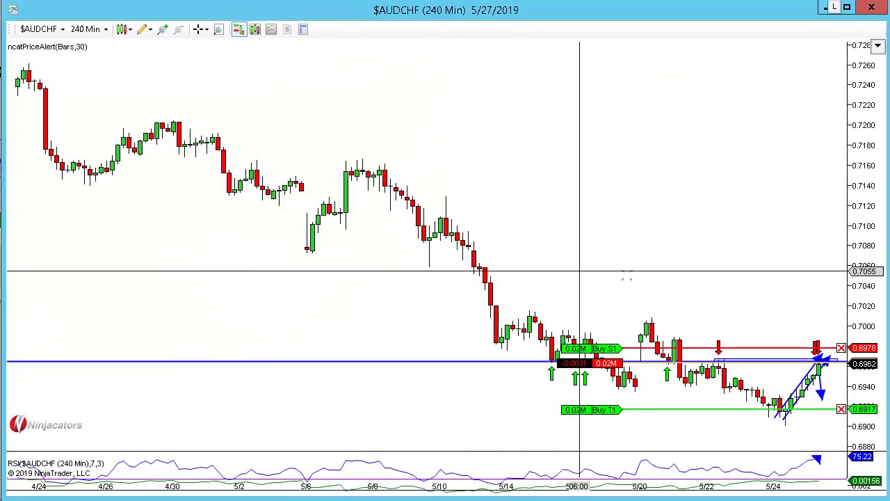
key(ctrl+Up)
key(ctrl+Up)
key(ctrl+Up)
key(ctrl+Up)
scroll(731, 294, up, 3)
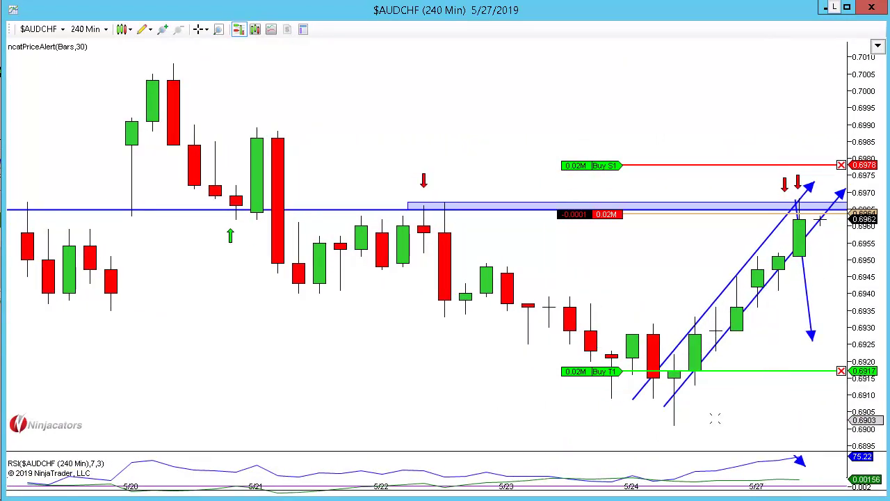
drag(339, 392, 678, 374)
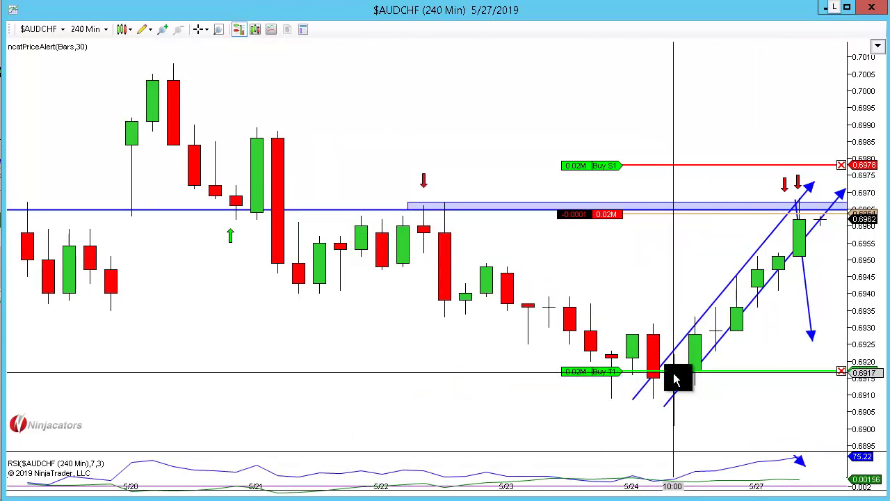
Switch the chart to the 60-minute interval and delete the projected down arrow.
text(60)
key(Return)
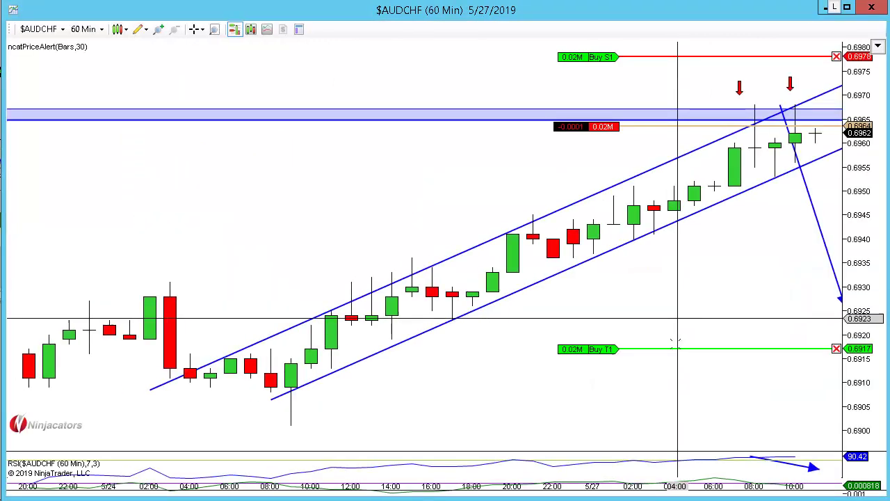
scroll(669, 368, down, 5)
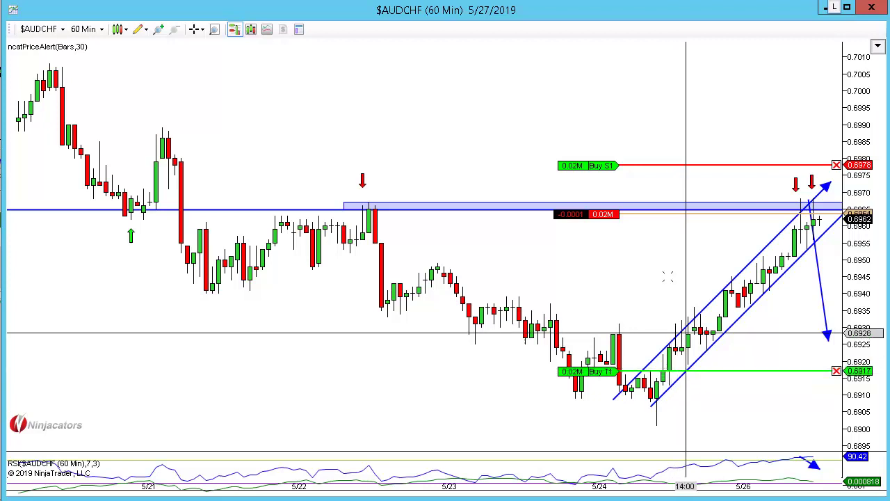
scroll(646, 278, down, 3)
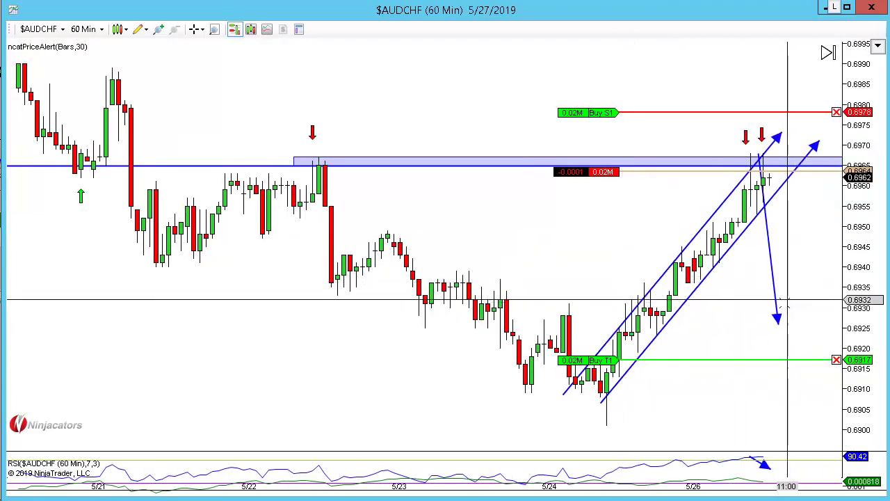
key(Delete)
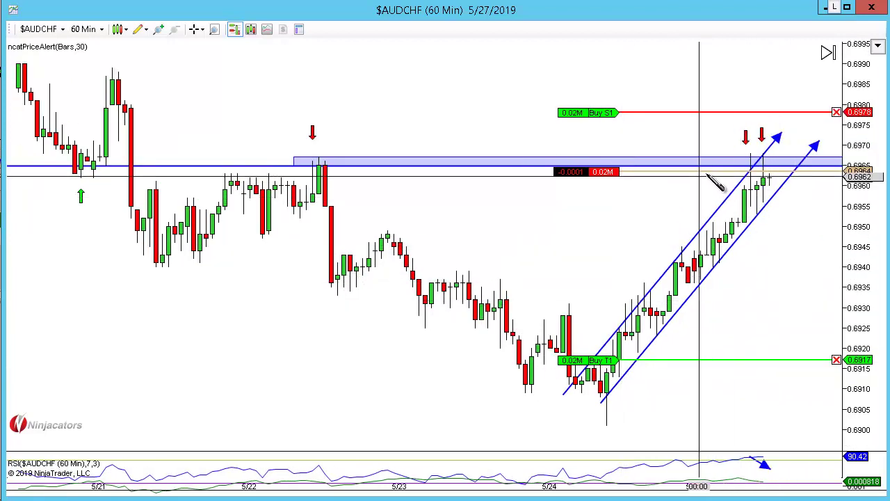
Place rulers measuring the distance from the stop line to the entry line and from the entry line to the target line.
click(700, 112)
click(788, 95)
click(711, 169)
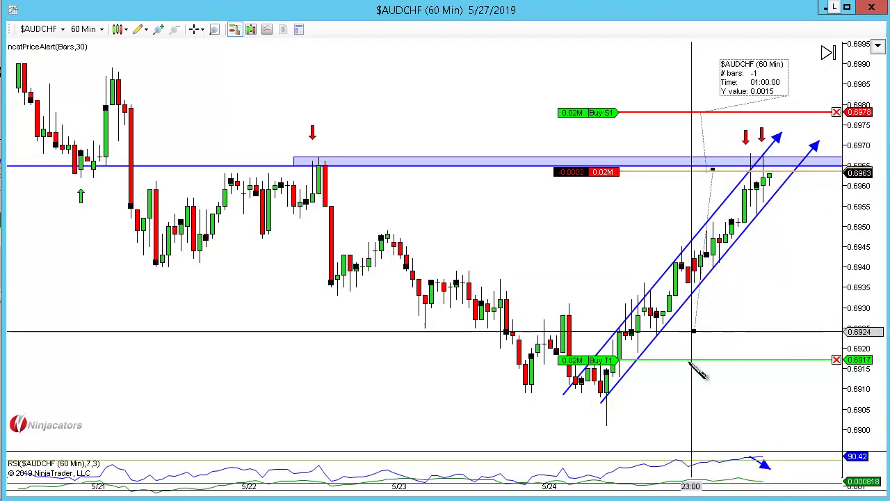
click(692, 360)
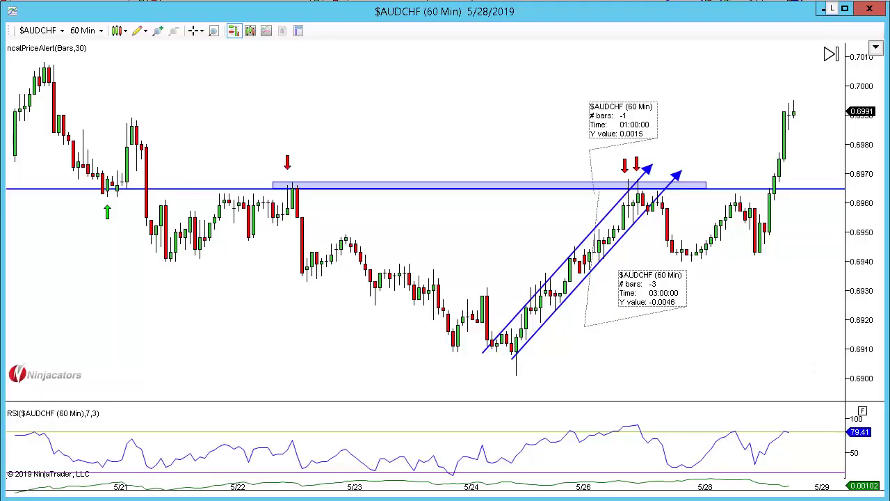
key(alt+Tab)
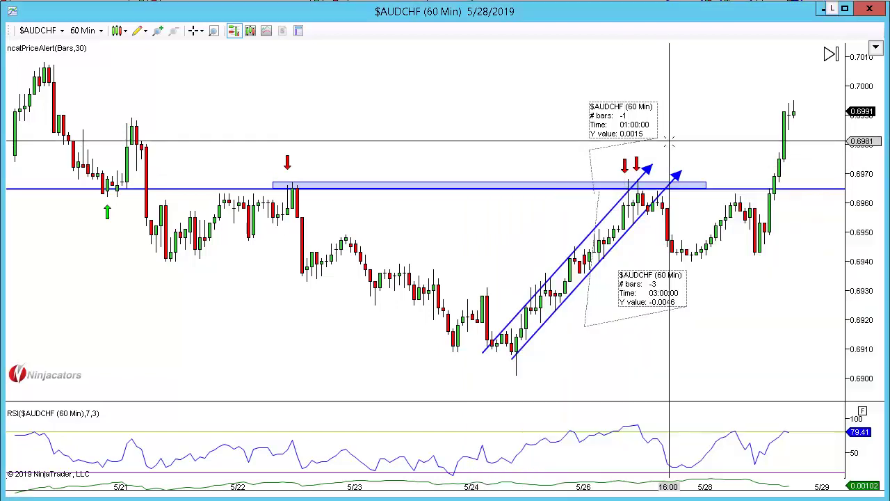
scroll(666, 274, up, 3)
key(ctrl+Up)
key(ctrl+F2)
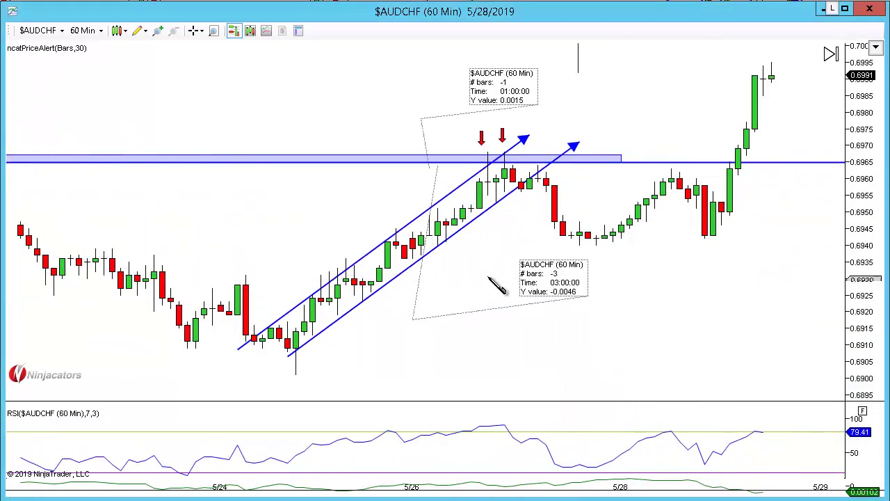
click(488, 274)
key(Escape)
Switch the 5/28 chart to the 15-minute interval and review the price action back to 5/21.
text(15)
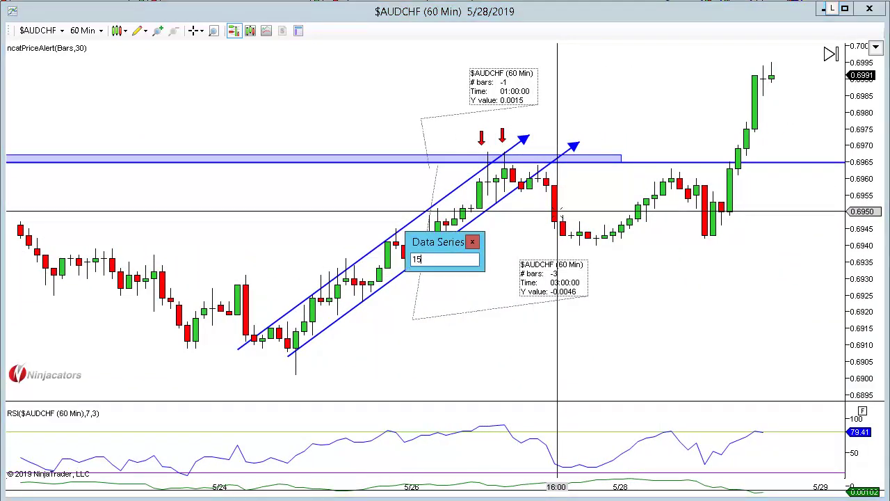
key(Return)
scroll(556, 211, down, 5)
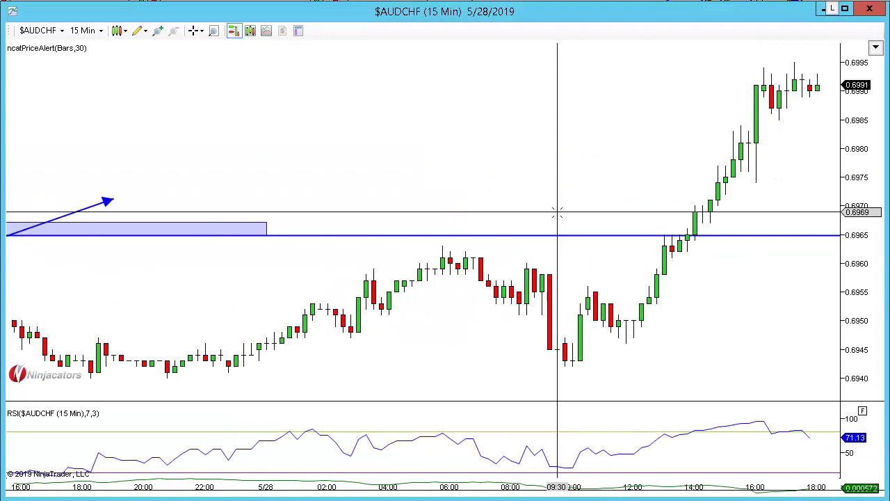
scroll(487, 292, down, 2)
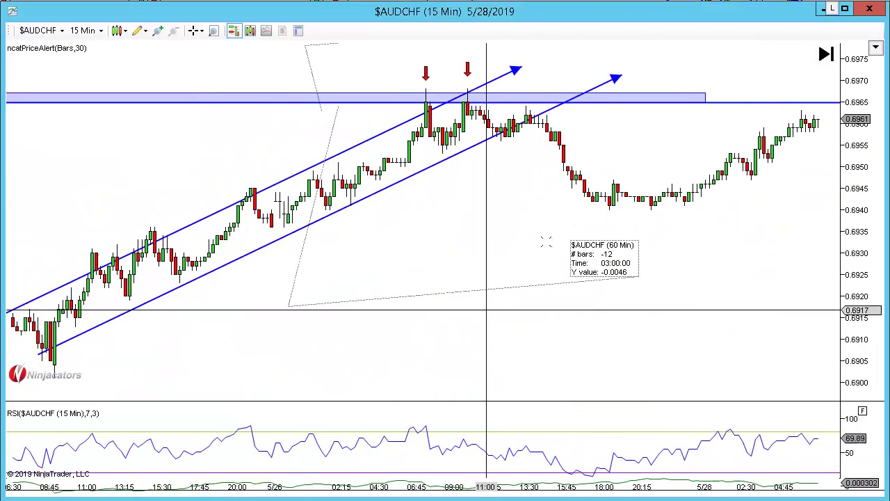
scroll(598, 209, down, 4)
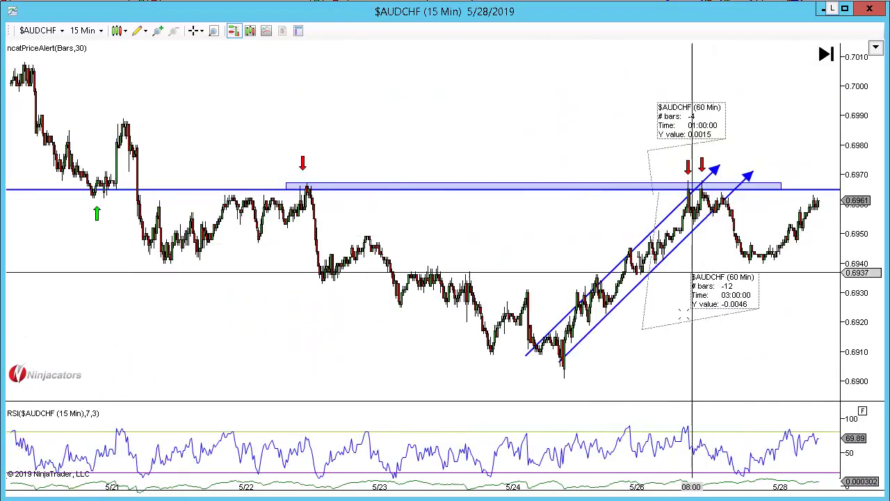
Try a Fibonacci retracement from the rising channel's starting low up to about 0.6968.
mouse_move(616, 341)
mouse_down()
mouse_move(526, 362)
mouse_move(591, 302)
mouse_move(811, 152)
mouse_up()
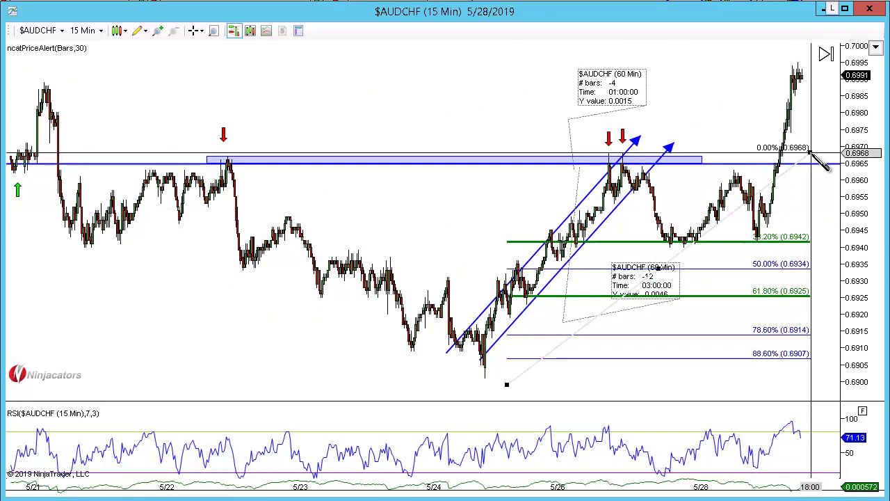
key(Delete)
Draw an arrow from above the first recent peak at about 0.6972 across to the 5/28 rally at about 0.6970.
mouse_move(654, 261)
mouse_down()
mouse_move(732, 177)
mouse_move(758, 248)
mouse_up()
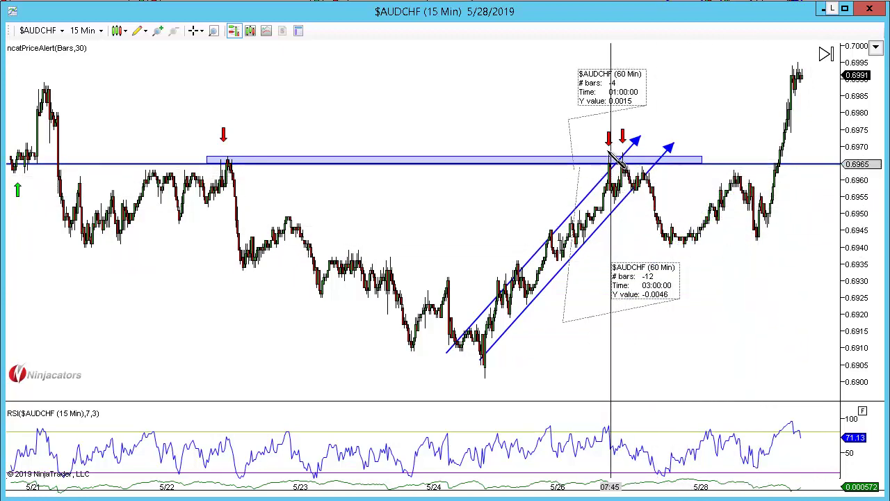
drag(606, 141, 763, 148)
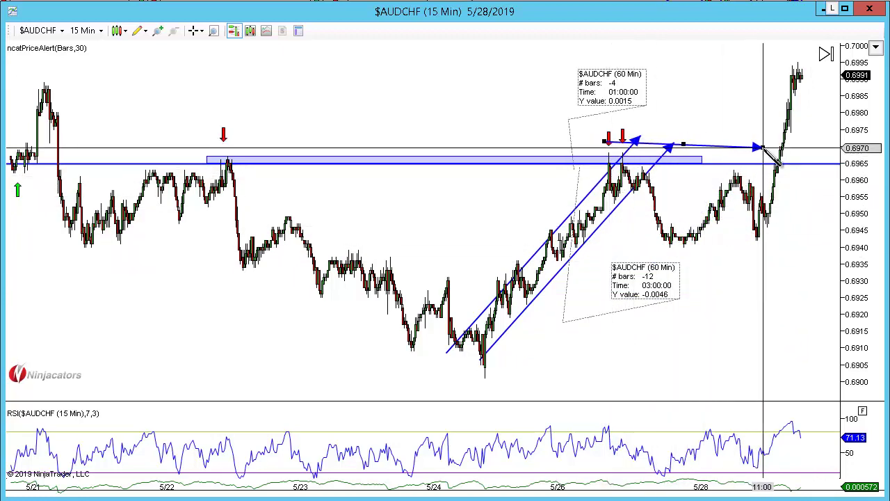